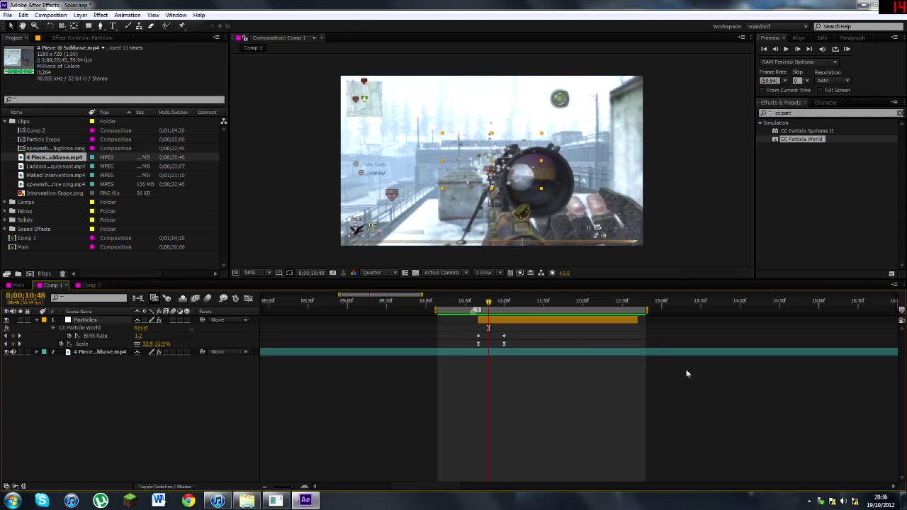
# Step: Play back Comp 1's particle burst from 10;11, scrub to the scope view, then switch to Comp 2
pyautogui.click(440, 301)
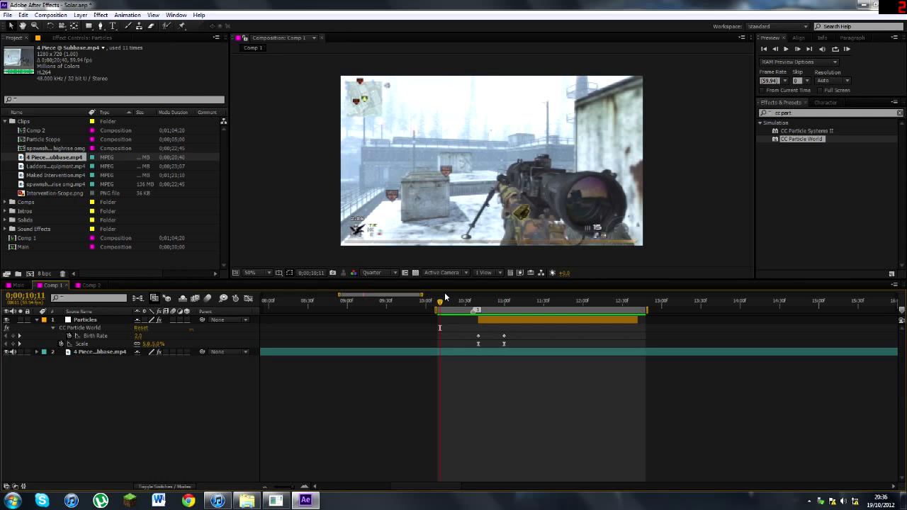
pyautogui.press('space')
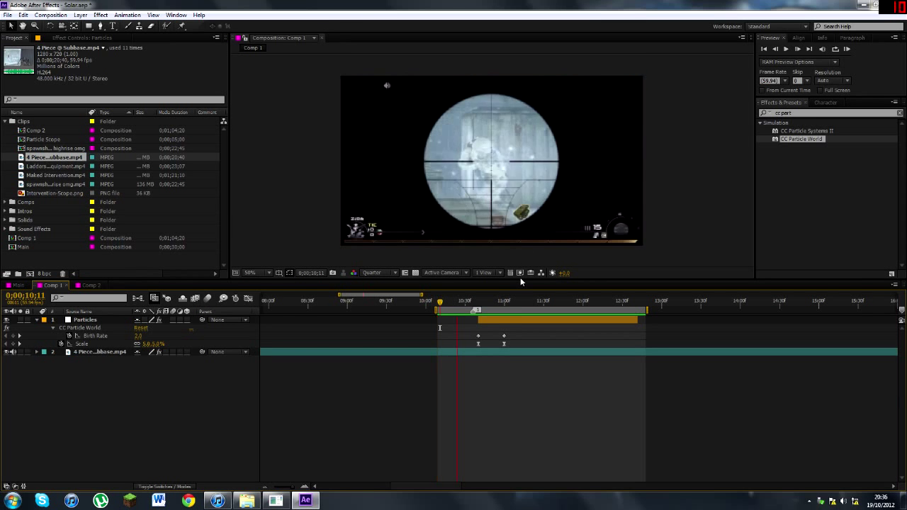
pyautogui.press('space')
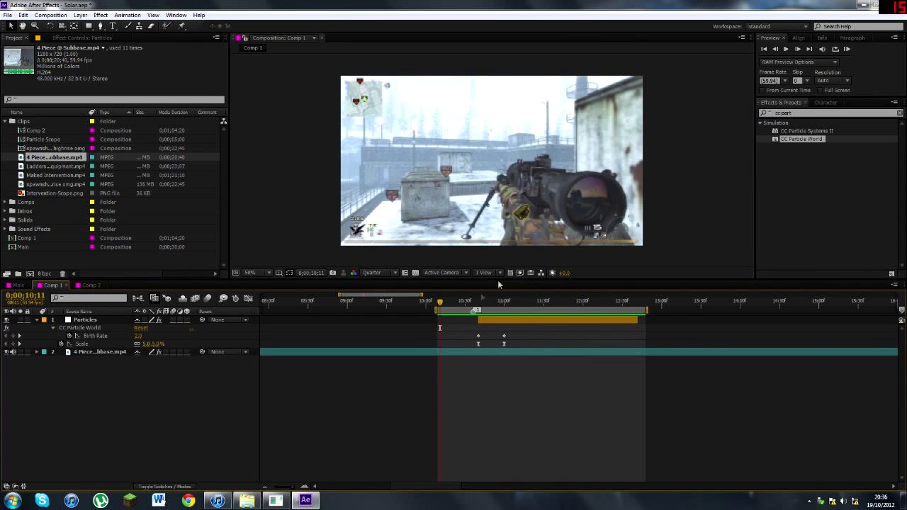
pyautogui.moveTo(470, 305); pyautogui.dragTo(563, 321)
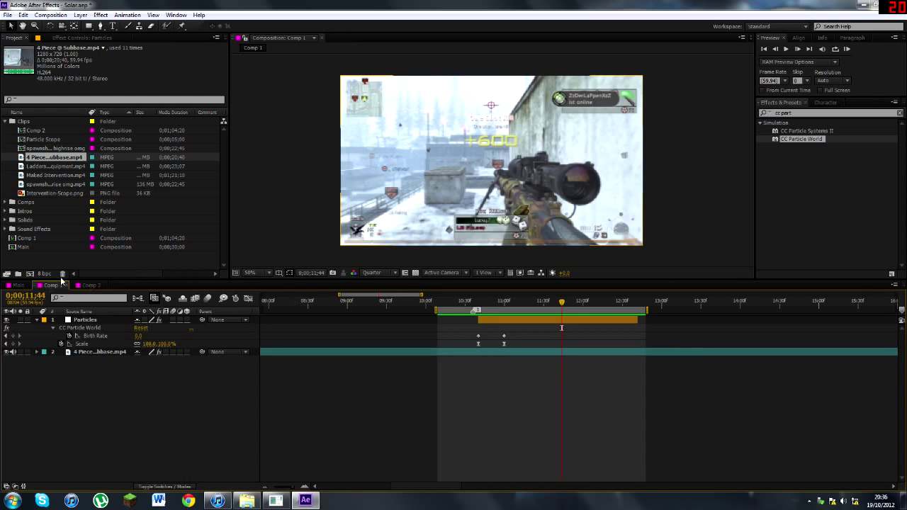
pyautogui.click(88, 285)
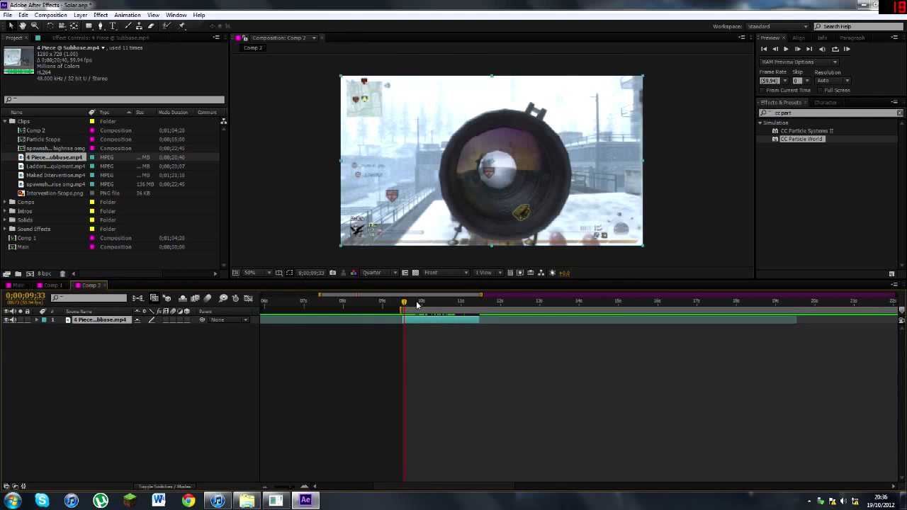
# Step: Park Comp 2's playhead at 0;00;09;31, where the scope appears, and zoom the timeline in
pyautogui.moveTo(410, 305)
pyautogui.mouseDown()
pyautogui.moveTo(421, 310)
pyautogui.moveTo(403, 307)
pyautogui.mouseUp()
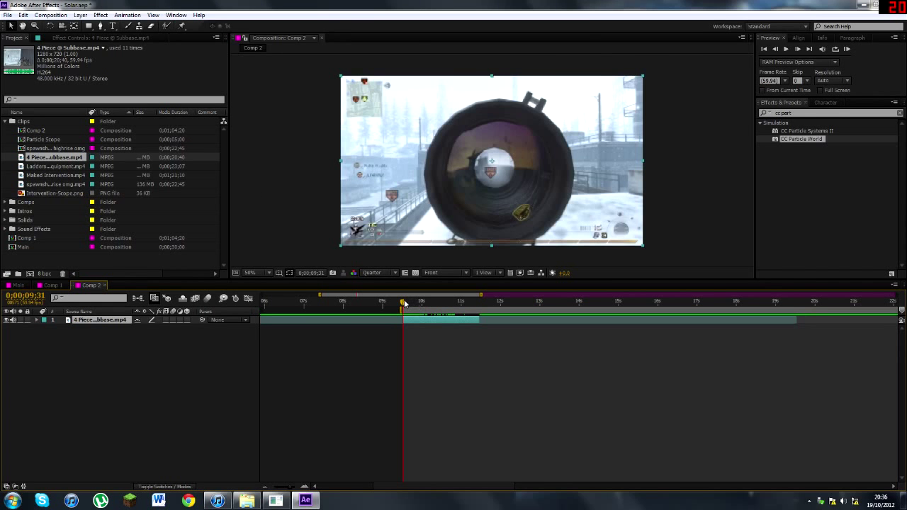
pyautogui.moveTo(408, 304)
pyautogui.mouseDown()
pyautogui.moveTo(445, 306)
pyautogui.moveTo(399, 304)
pyautogui.moveTo(445, 306)
pyautogui.moveTo(397, 315)
pyautogui.moveTo(508, 319)
pyautogui.moveTo(401, 319)
pyautogui.mouseUp()
pyautogui.press('=')
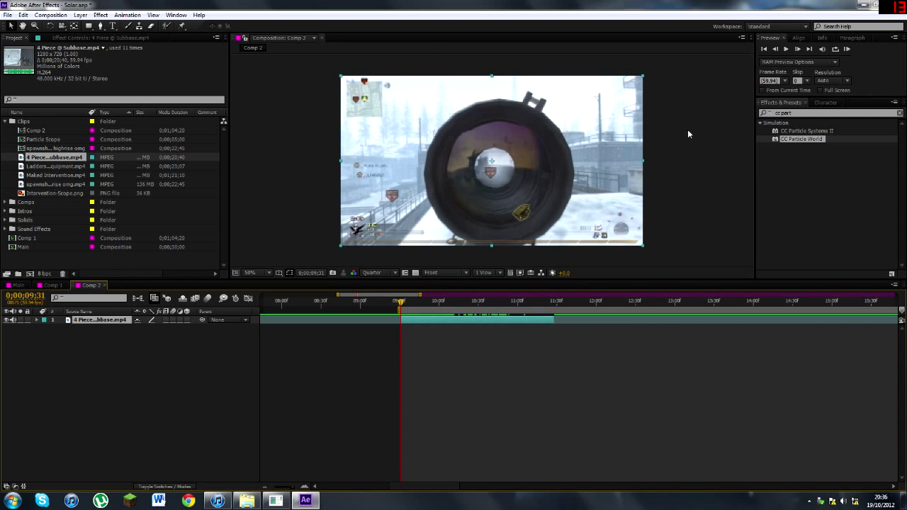
# Step: Create a new solid layer named Particles in Comp 2
pyautogui.click(80, 15)
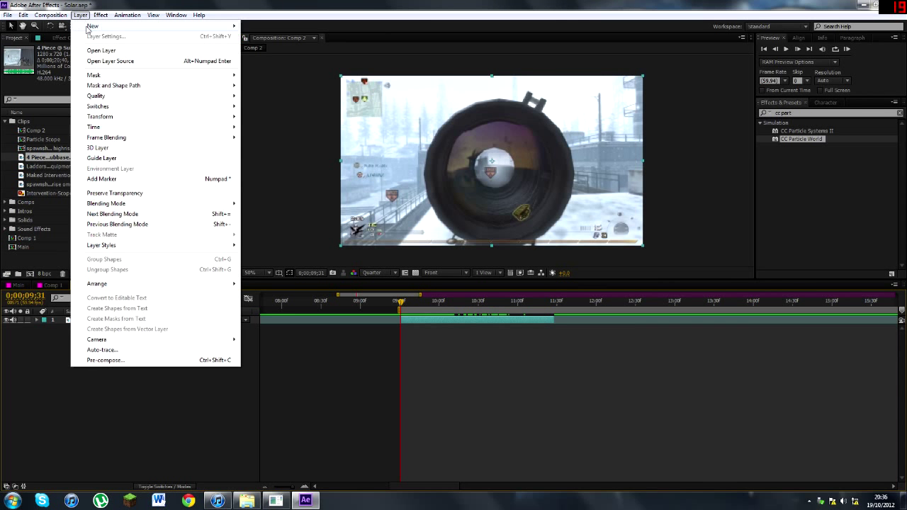
pyautogui.moveTo(96, 26)
pyautogui.click(285, 36)
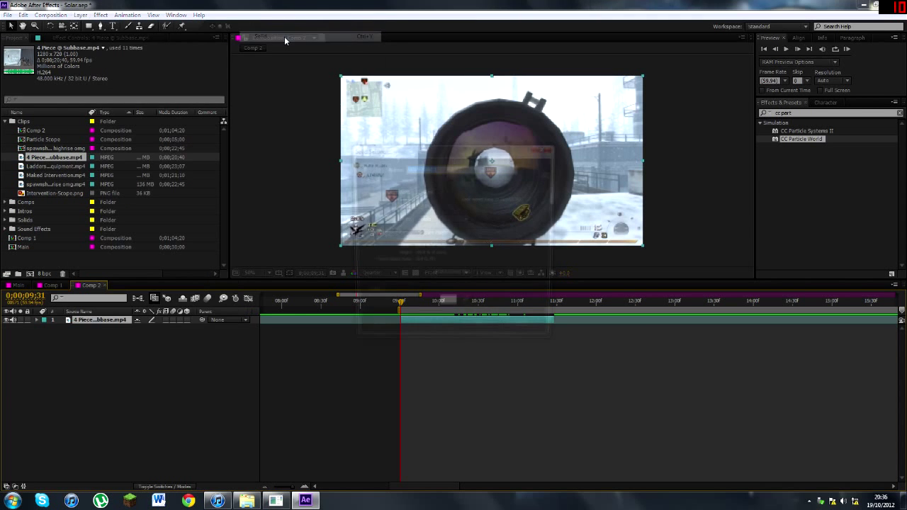
pyautogui.write('Partic')
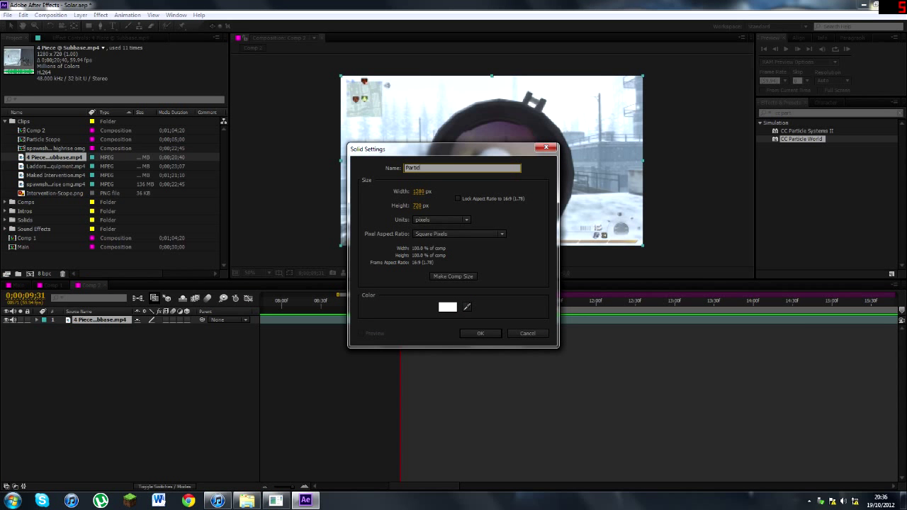
pyautogui.write('les')
pyautogui.press('Return')
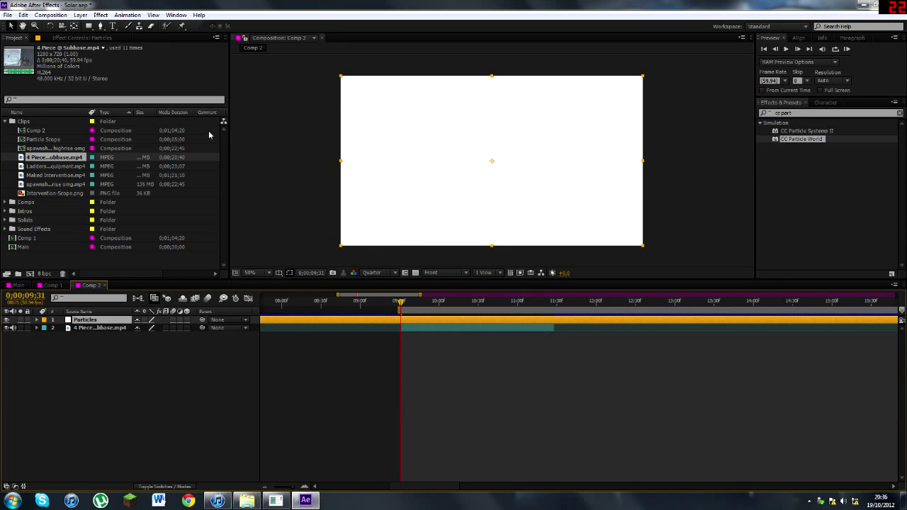
pyautogui.click(4, 122)
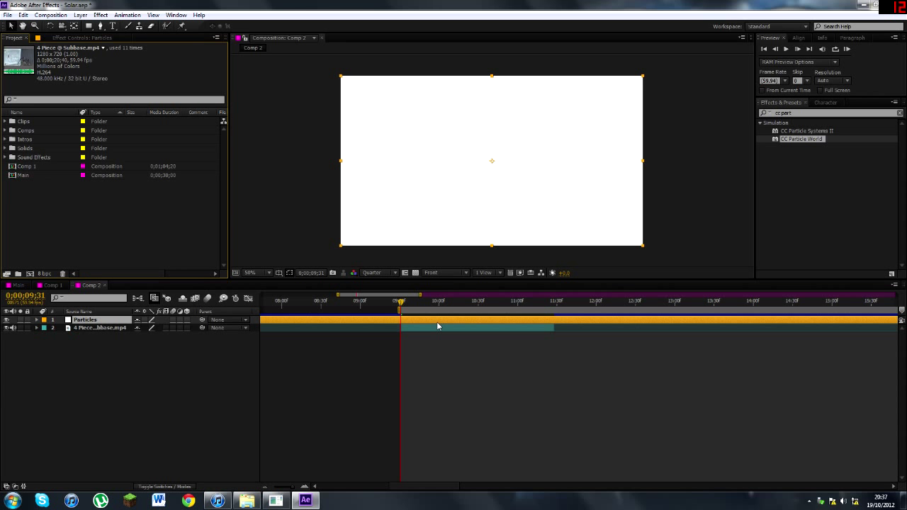
# Step: Trim the Particles layer's in-point to 0;00;09;31 with Alt+[
pyautogui.click(426, 360)
pyautogui.click(409, 322)
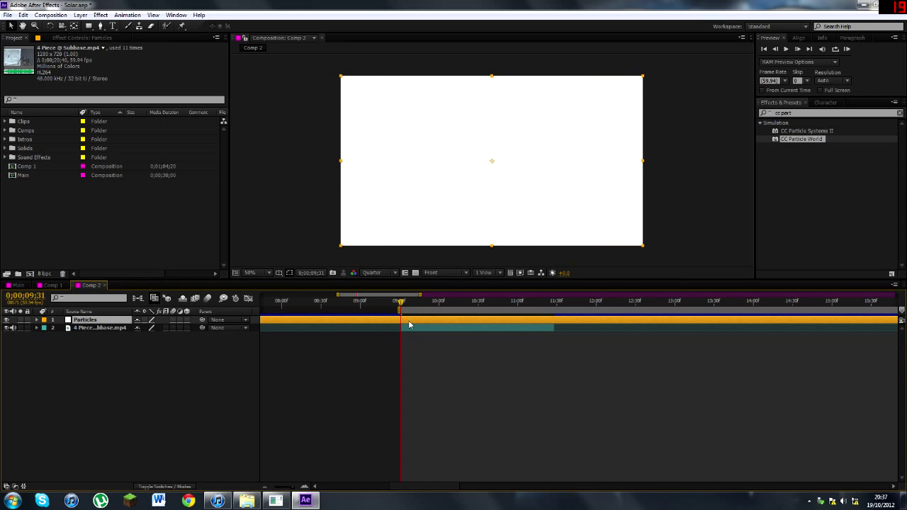
pyautogui.hotkey('alt', '[')
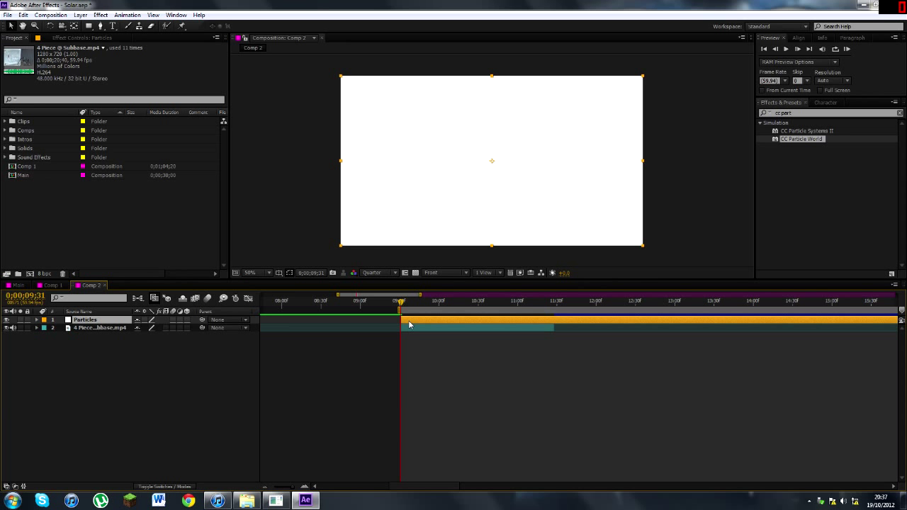
pyautogui.press('-')
pyautogui.press('-')
pyautogui.press('-')
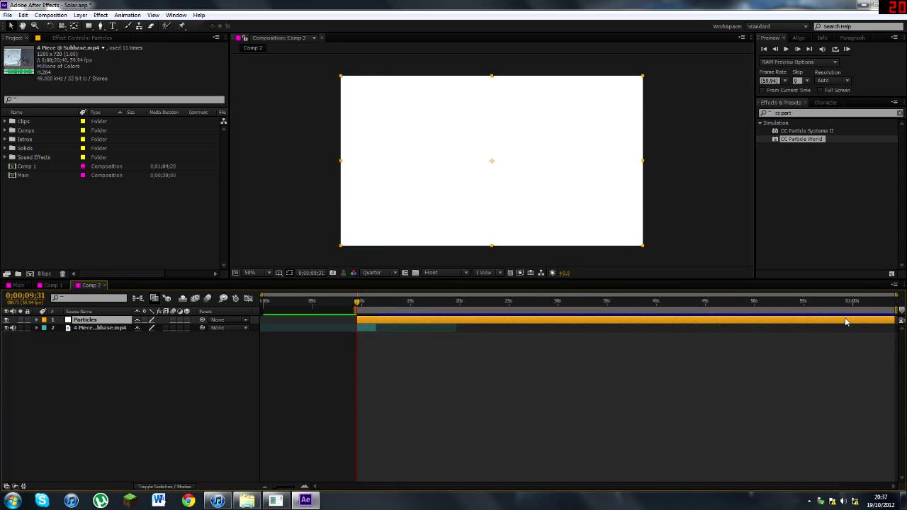
pyautogui.press('=')
pyautogui.press('=')
pyautogui.press('=')
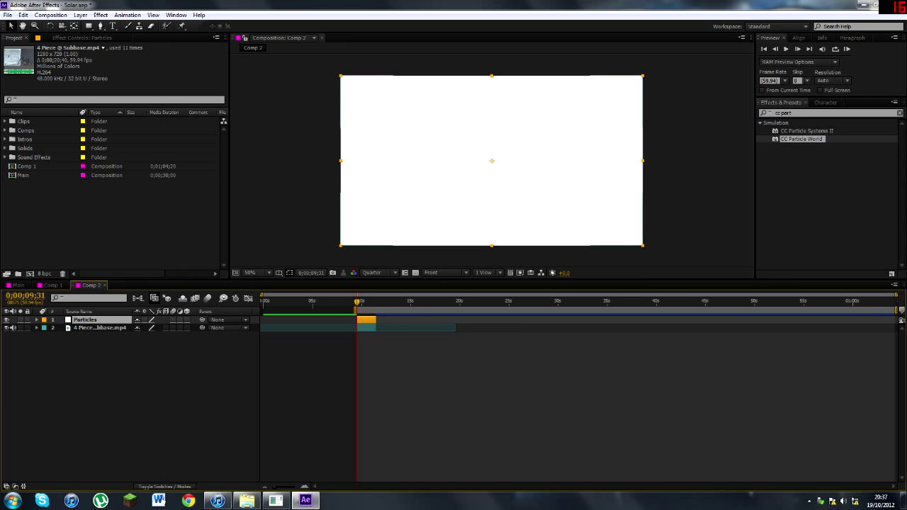
pyautogui.press('=')
pyautogui.press('=')
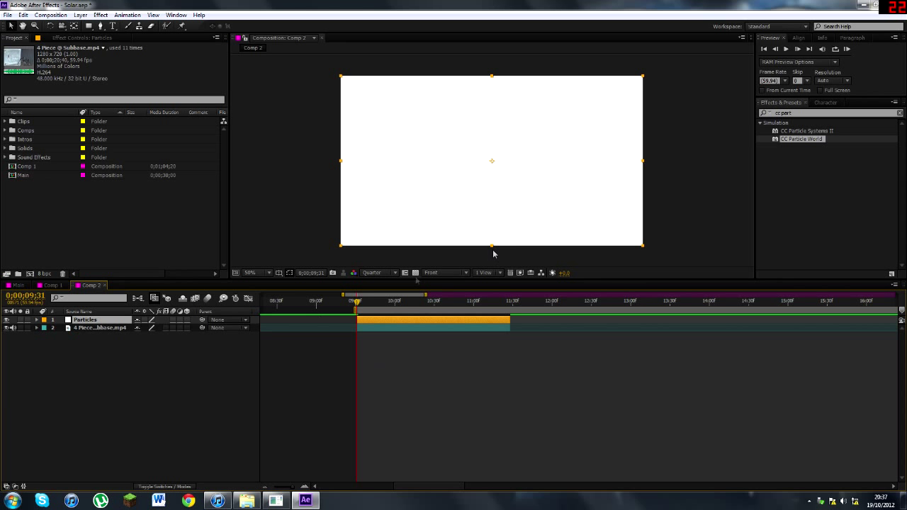
pyautogui.click(525, 400)
# Step: Apply CC Particle World to the Particles solid and select its effect settings
pyautogui.click(400, 319)
pyautogui.click(791, 140)
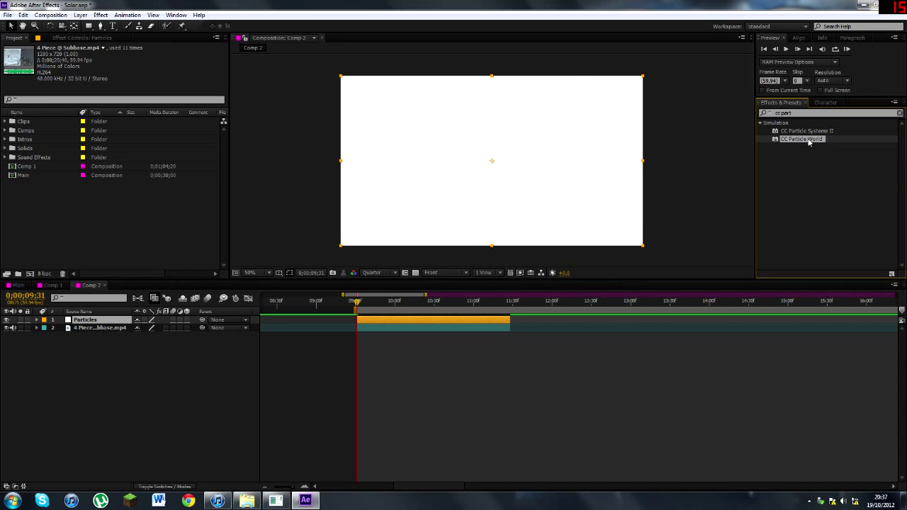
pyautogui.moveTo(798, 140); pyautogui.dragTo(412, 317)
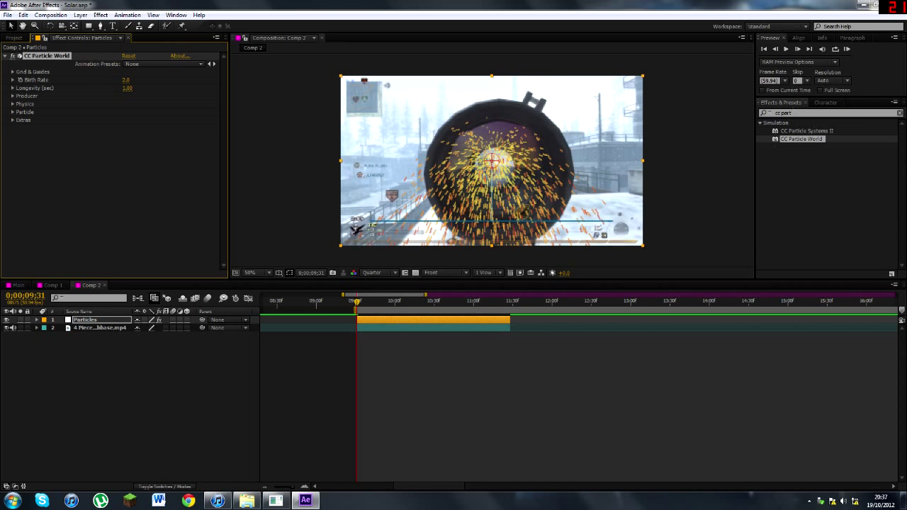
pyautogui.click(899, 113)
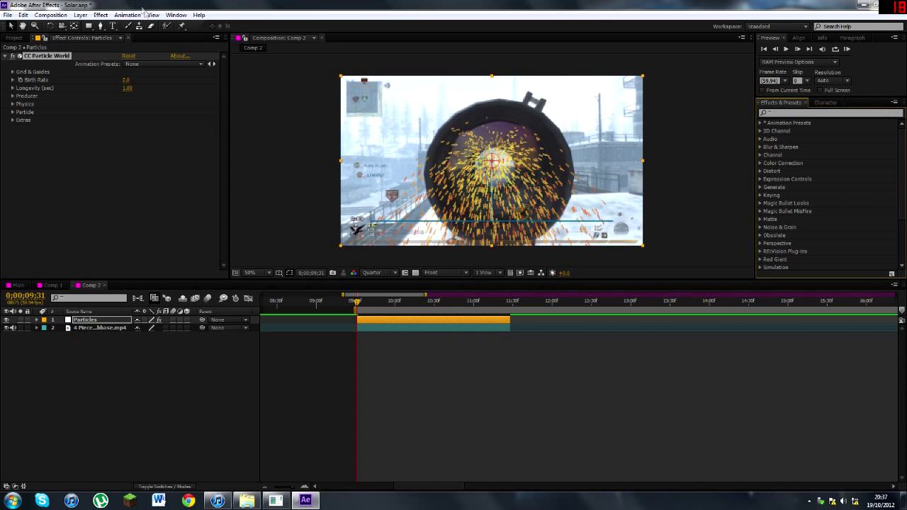
pyautogui.click(176, 15)
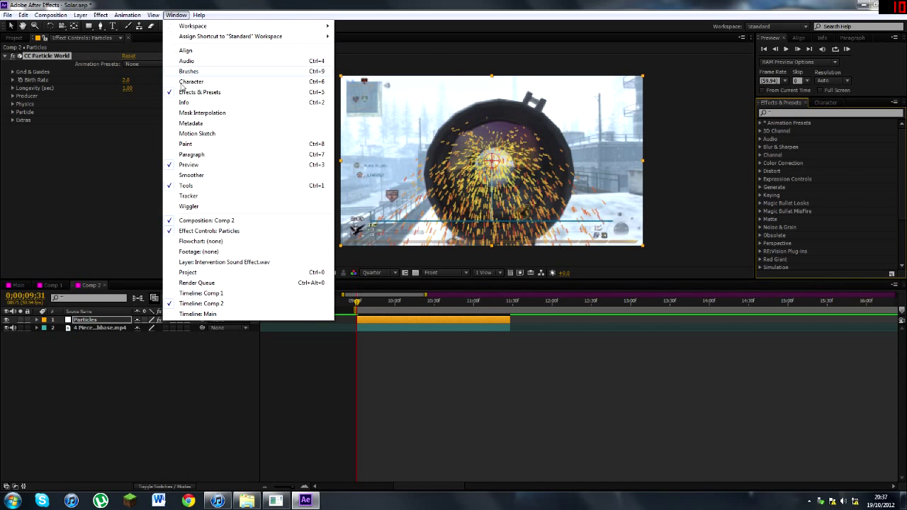
pyautogui.click(807, 141)
pyautogui.write('cc part')
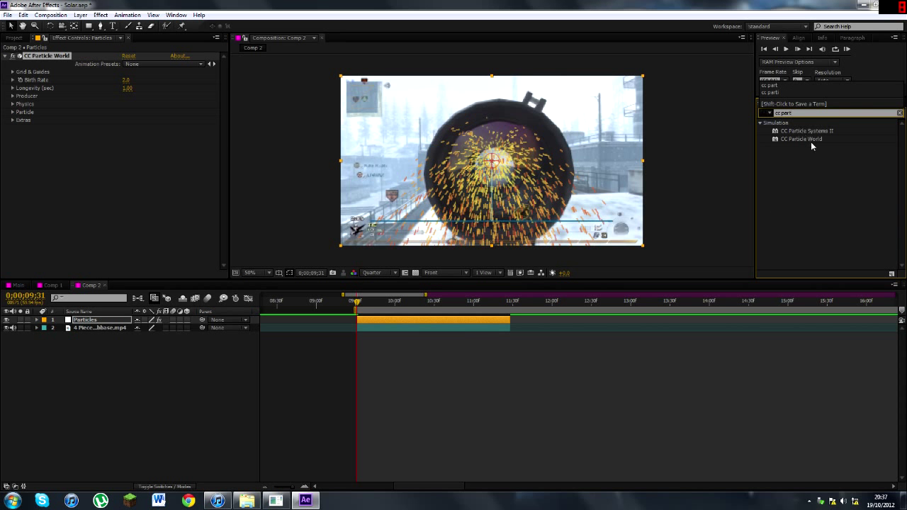
pyautogui.click(814, 141)
pyautogui.click(635, 376)
pyautogui.click(56, 64)
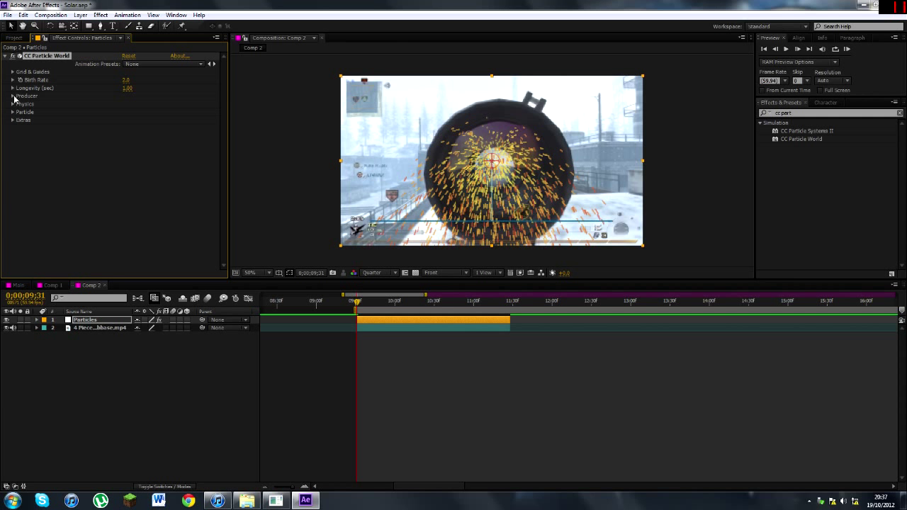
# Step: Turn off Position, Radius, Motion Path and Axis Box in Grid & Guides
pyautogui.click(13, 72)
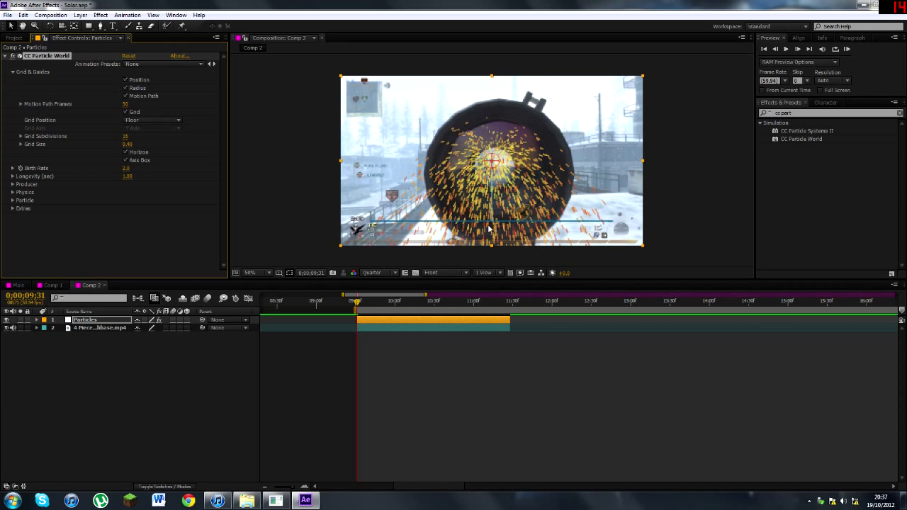
pyautogui.click(127, 80)
pyautogui.click(126, 88)
pyautogui.click(126, 95)
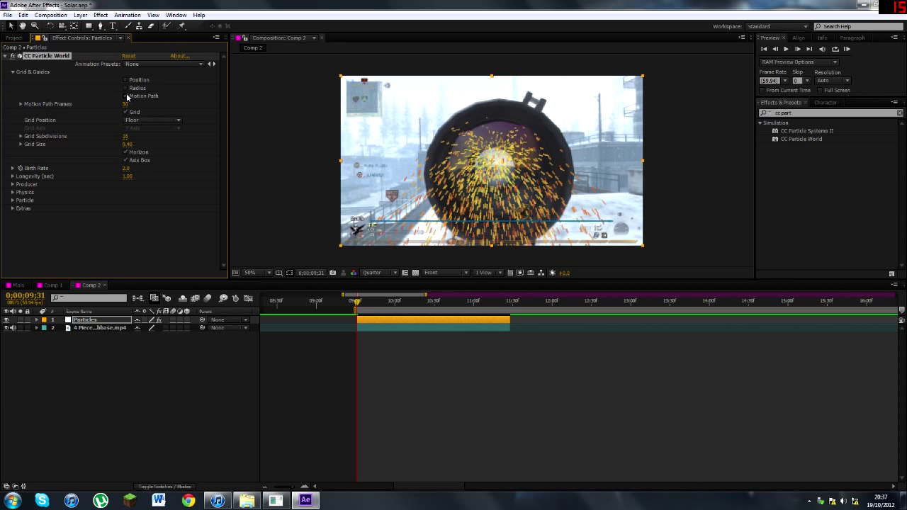
pyautogui.click(126, 160)
pyautogui.click(566, 378)
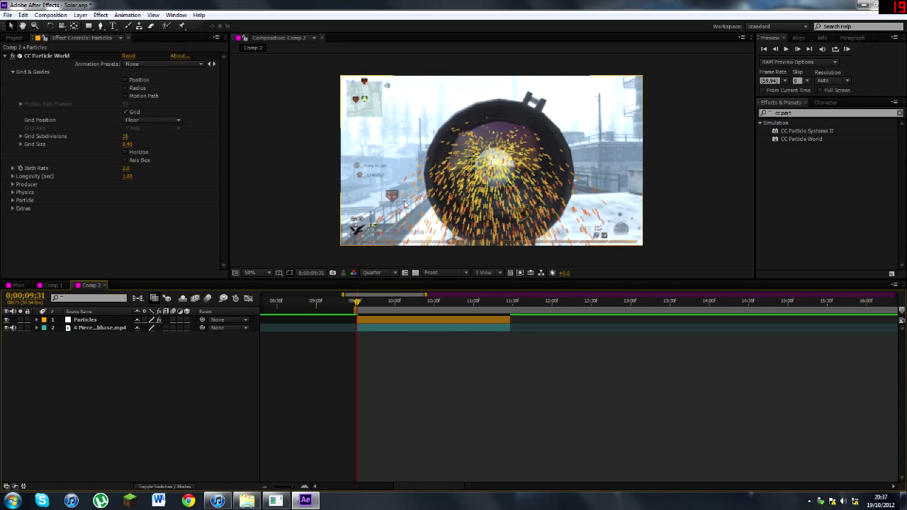
pyautogui.click(12, 72)
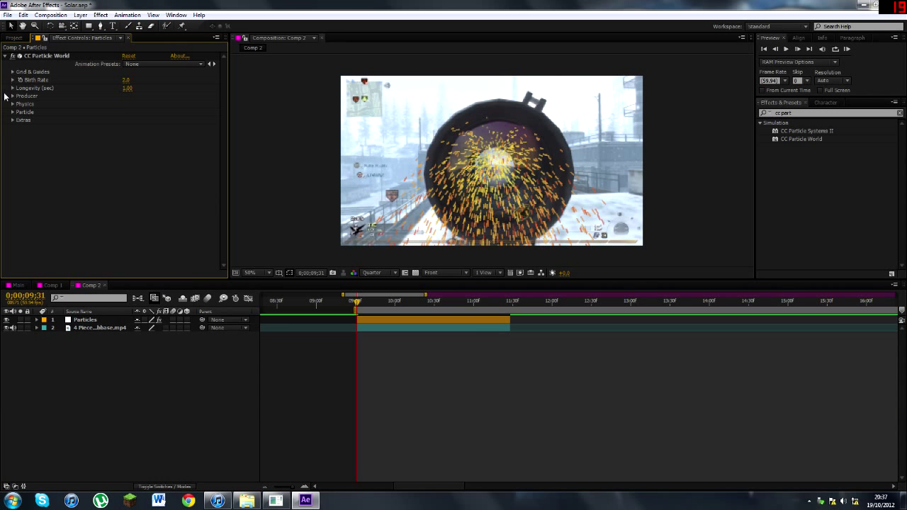
# Step: Set Physics Gravity to 0, trying other values while previewing the burst
pyautogui.click(12, 104)
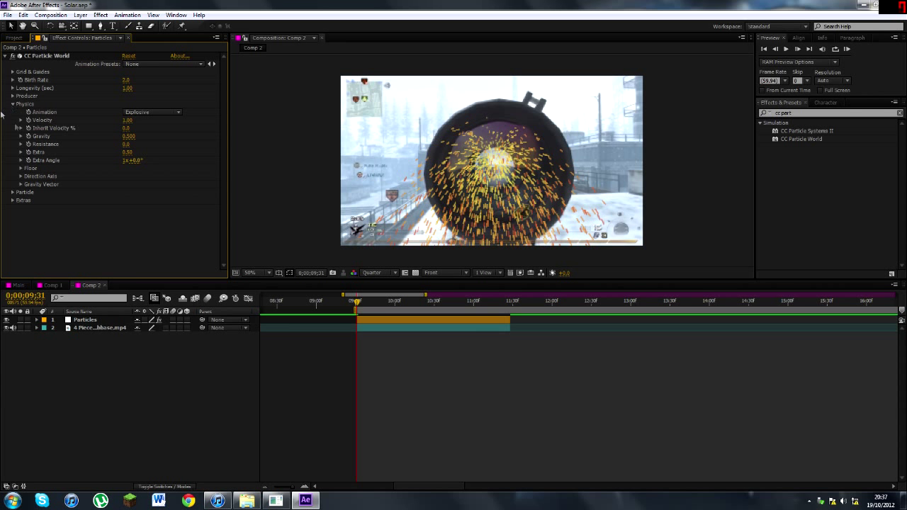
pyautogui.click(128, 120)
pyautogui.write('0')
pyautogui.press('Return')
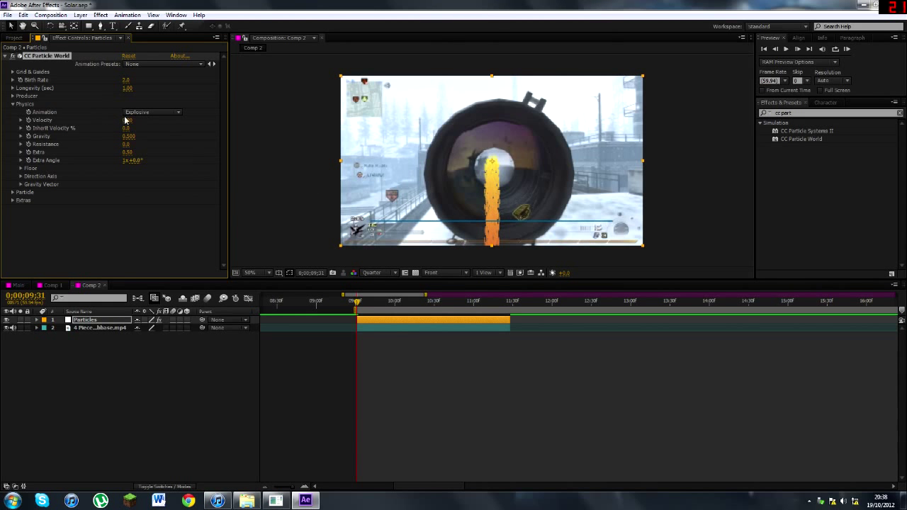
pyautogui.hotkey('ctrl', 'z')
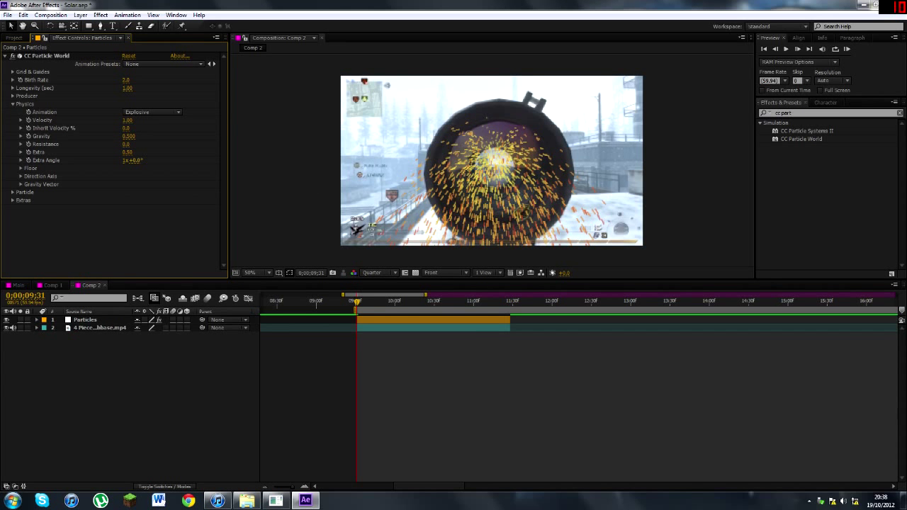
pyautogui.click(129, 135)
pyautogui.write('0')
pyautogui.press('Return')
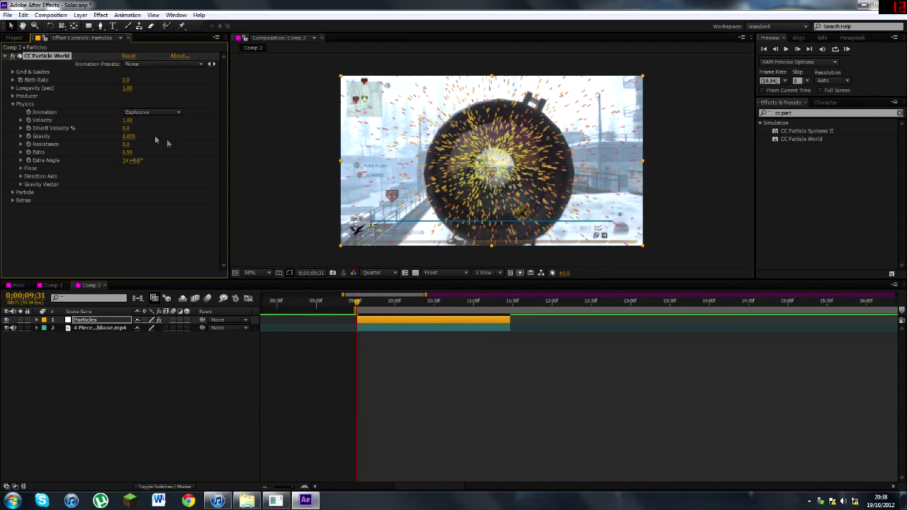
pyautogui.moveTo(357, 302)
pyautogui.mouseDown()
pyautogui.moveTo(382, 302)
pyautogui.moveTo(357, 305)
pyautogui.mouseUp()
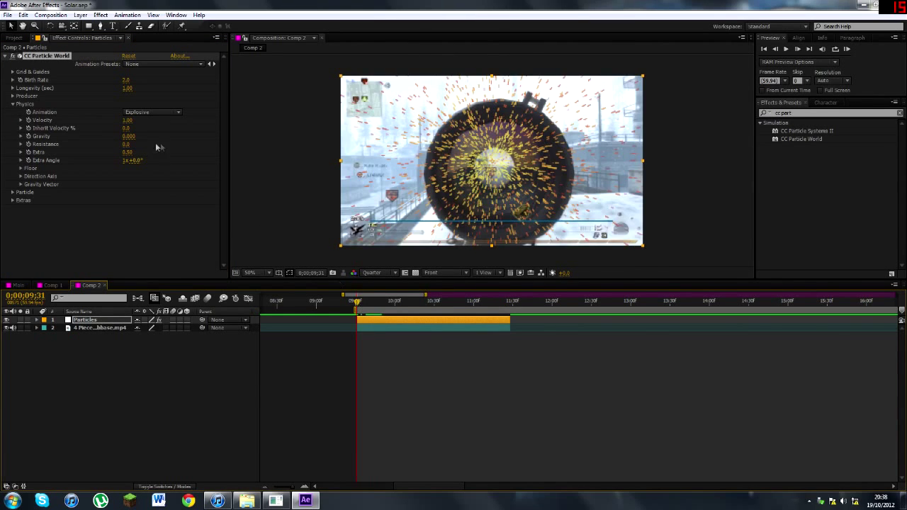
pyautogui.moveTo(126, 136)
pyautogui.mouseDown()
pyautogui.moveTo(43, 136)
pyautogui.moveTo(106, 136)
pyautogui.mouseUp()
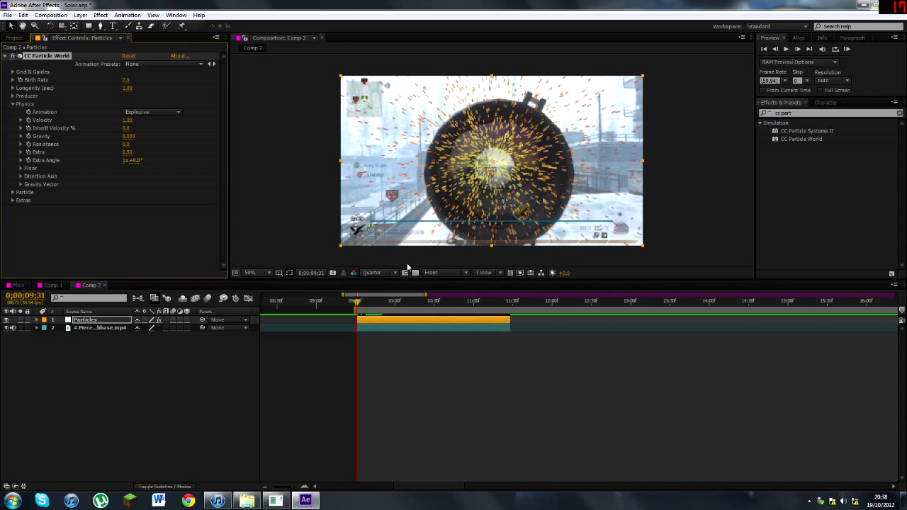
pyautogui.click(14, 104)
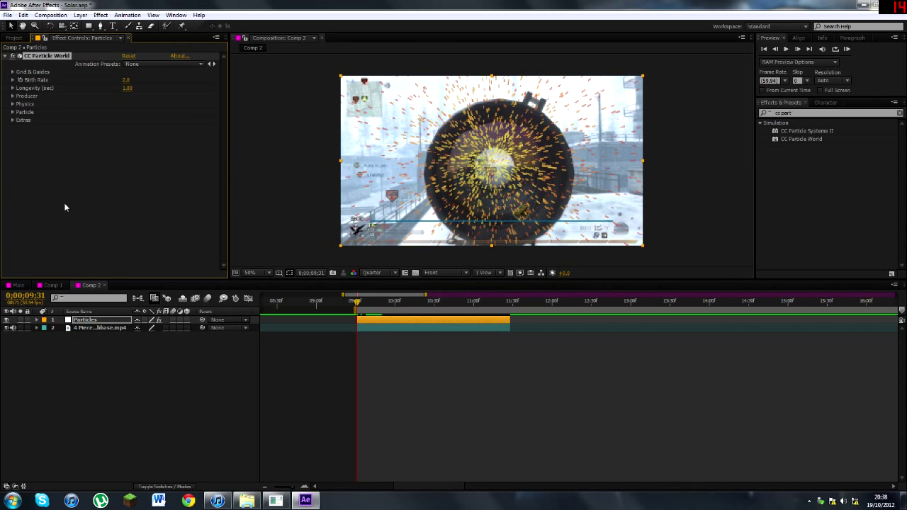
# Step: Set CC Particle World's Particle Type to Cube
pyautogui.click(13, 112)
pyautogui.click(141, 121)
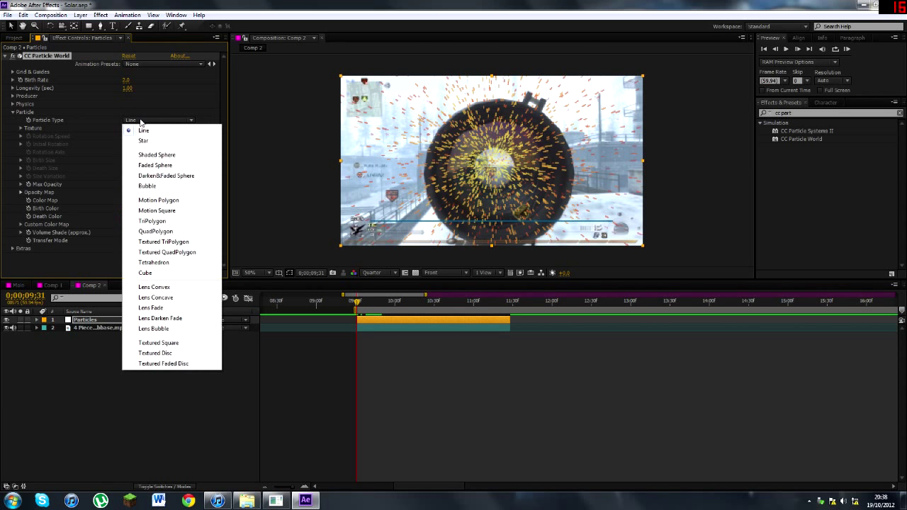
pyautogui.click(169, 273)
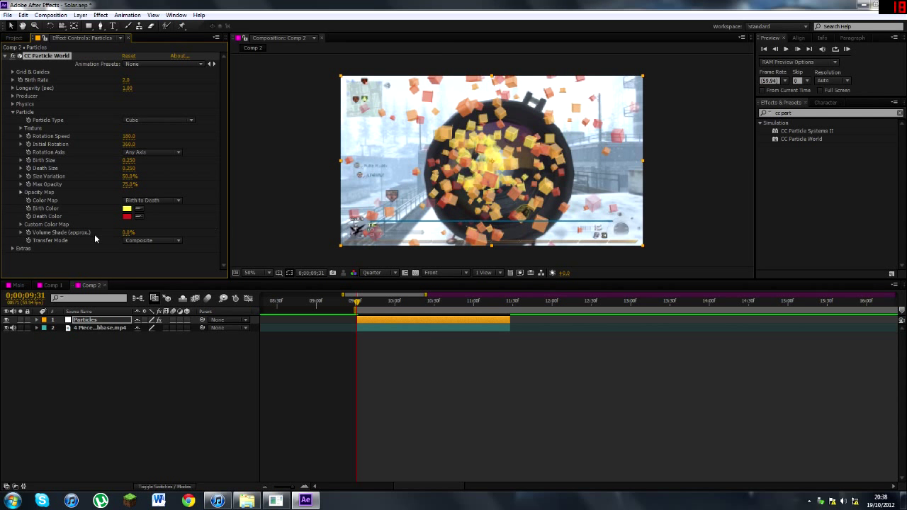
pyautogui.click(126, 209)
# Step: Set Birth Color to white and Death Color to black
pyautogui.click(328, 300)
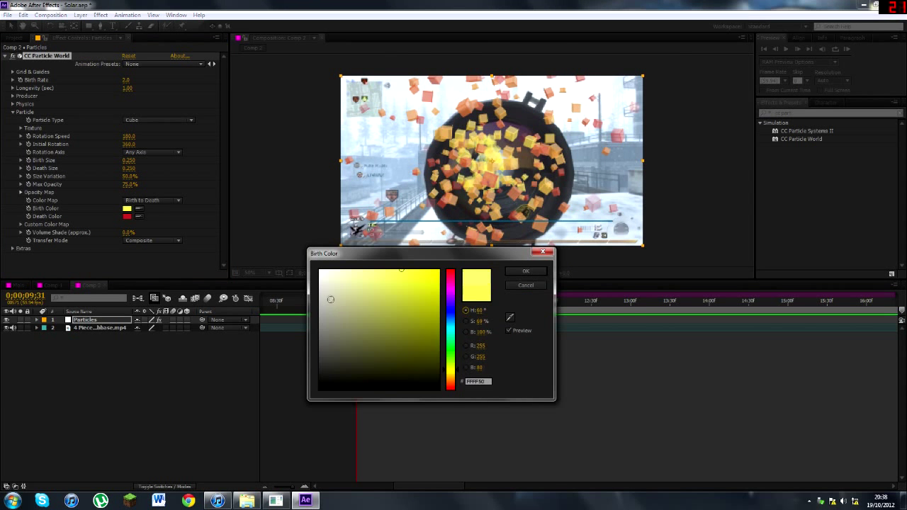
pyautogui.press('Return')
pyautogui.click(126, 218)
pyautogui.click(326, 383)
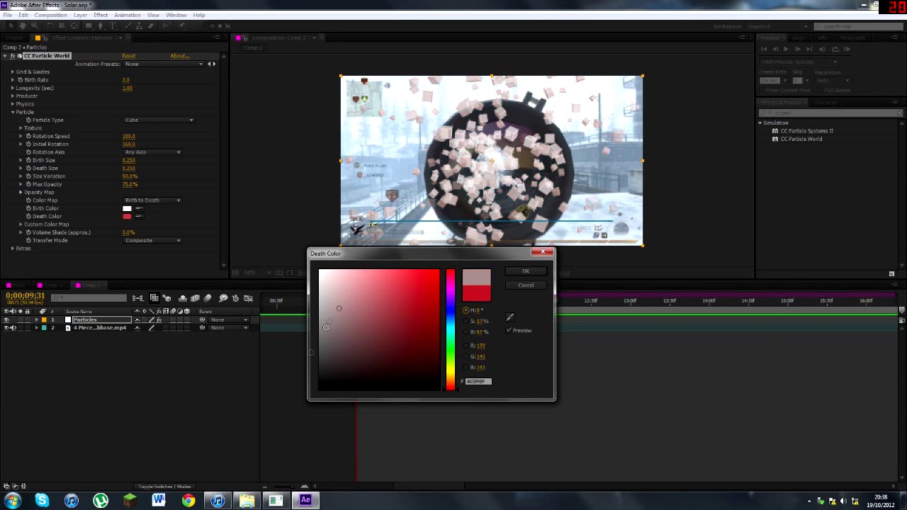
pyautogui.press('Return')
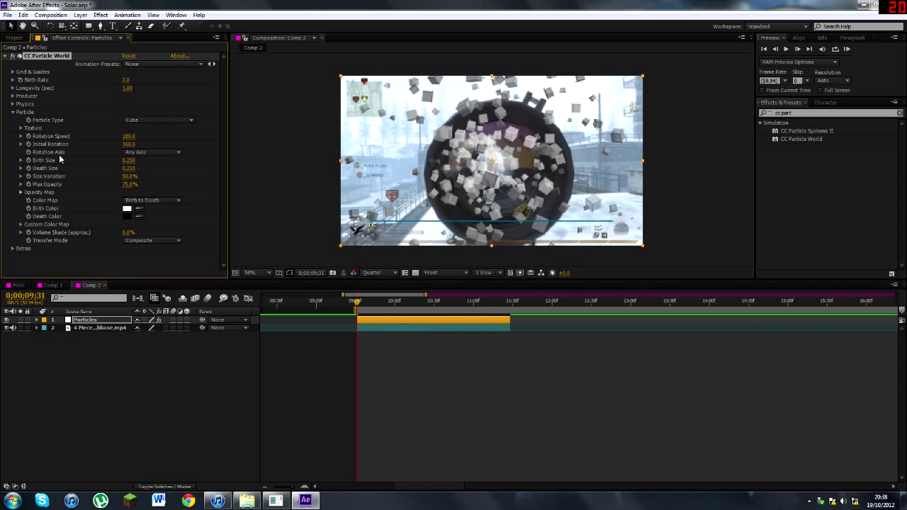
# Step: Set Birth Size and Death Size to 0.2 and preview the smaller cubes
pyautogui.click(129, 160)
pyautogui.write('2')
pyautogui.press('Return')
pyautogui.click(129, 160)
pyautogui.write('0.2')
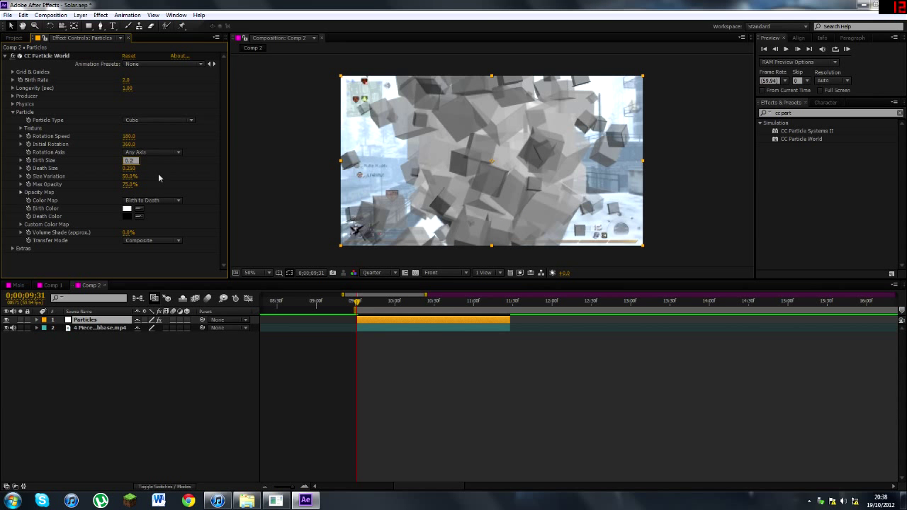
pyautogui.press('Return')
pyautogui.click(129, 168)
pyautogui.write('0.2')
pyautogui.press('Return')
pyautogui.click(450, 350)
pyautogui.moveTo(356, 305)
pyautogui.mouseDown()
pyautogui.moveTo(381, 309)
pyautogui.moveTo(356, 309)
pyautogui.mouseUp()
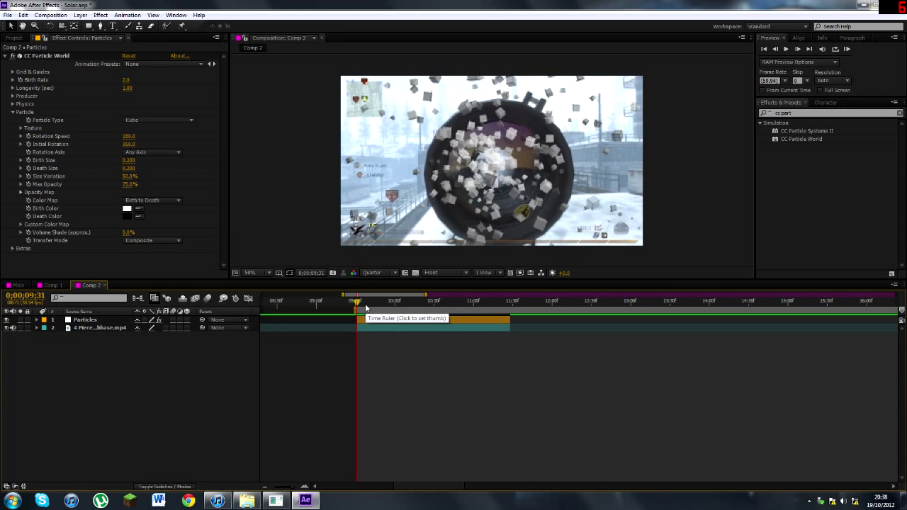
pyautogui.click(13, 112)
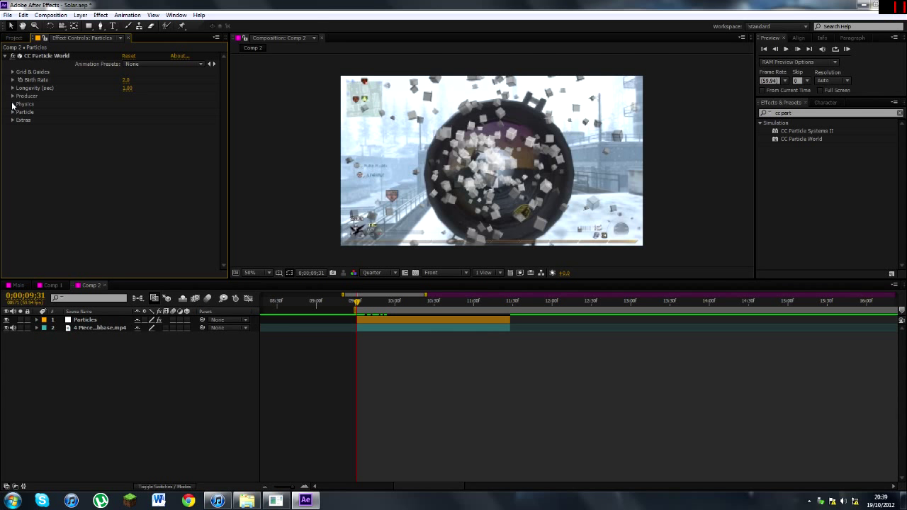
# Step: Set Physics Velocity to 2.00 after trying higher and lower values
pyautogui.click(12, 104)
pyautogui.moveTo(127, 120); pyautogui.dragTo(132, 119)
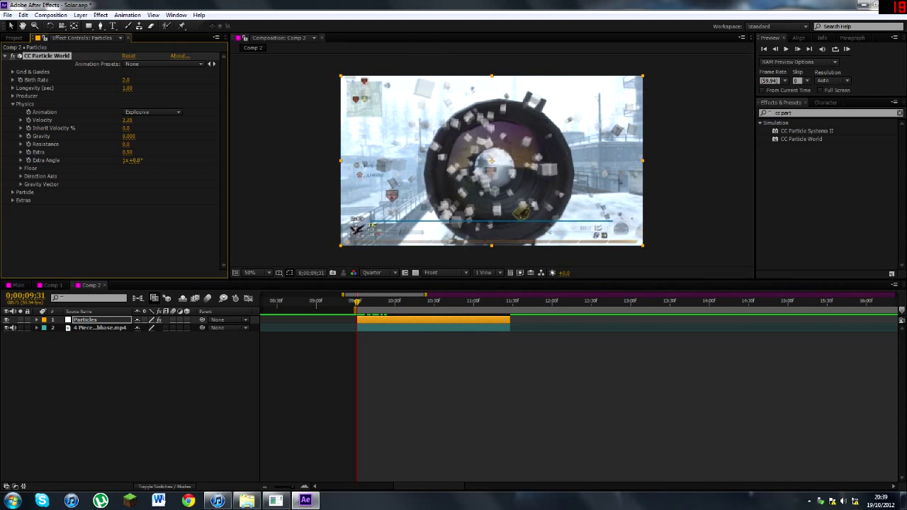
pyautogui.moveTo(132, 119); pyautogui.dragTo(221, 128)
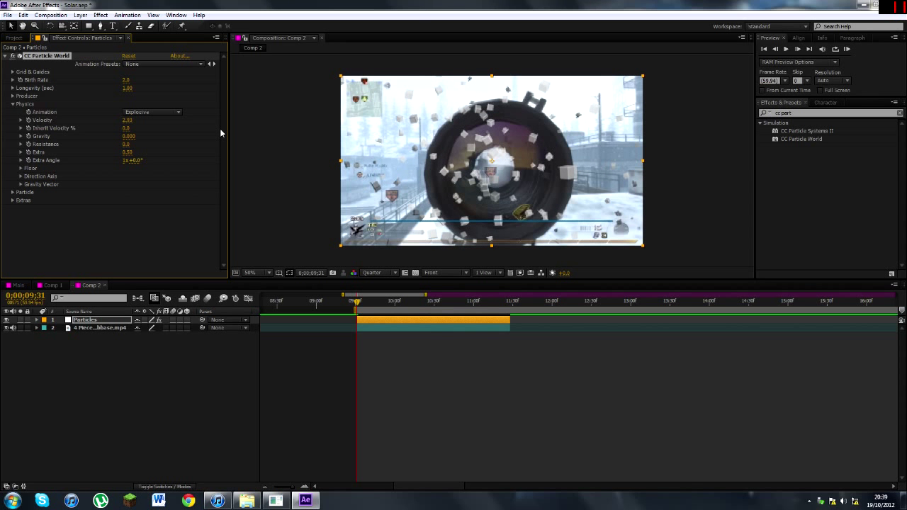
pyautogui.click(127, 120)
pyautogui.write('2')
pyautogui.press('Return')
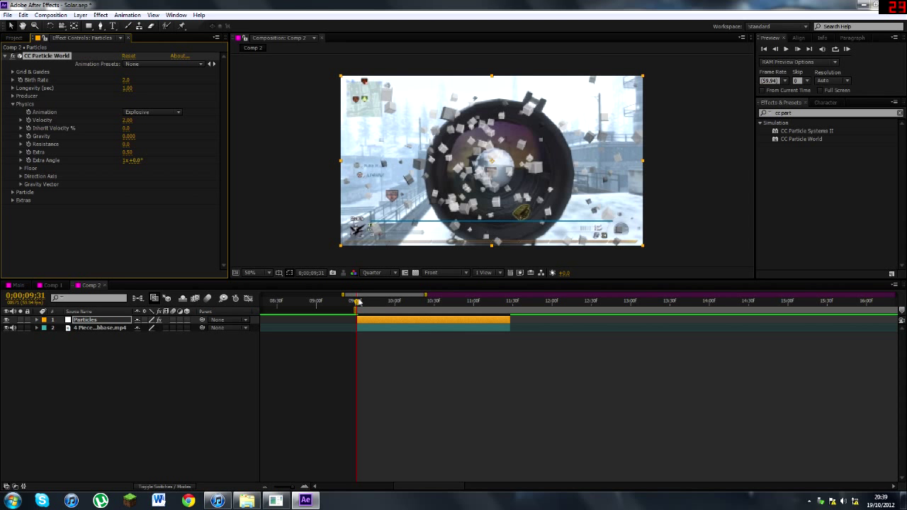
# Step: Collapse Physics, scrub forward through the burst, and return the playhead to 9;31
pyautogui.click(11, 104)
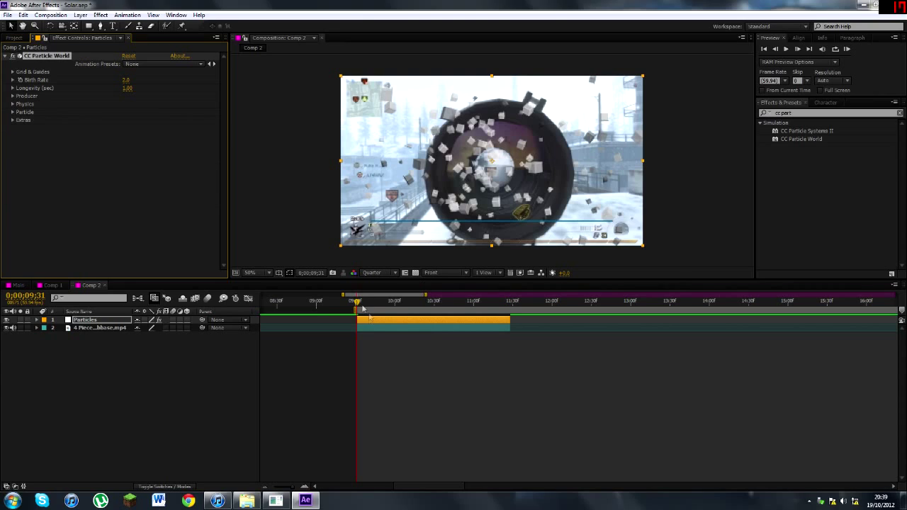
pyautogui.moveTo(365, 309); pyautogui.dragTo(448, 309)
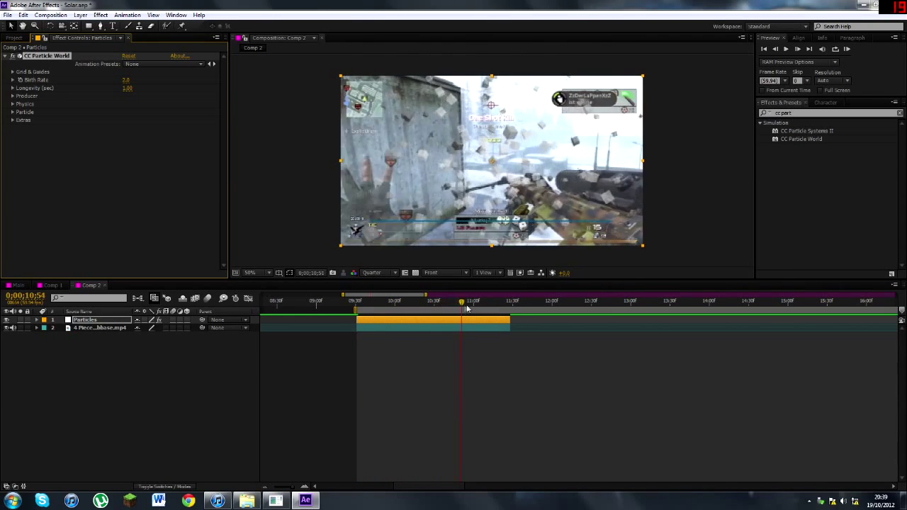
pyautogui.moveTo(467, 307); pyautogui.dragTo(357, 310)
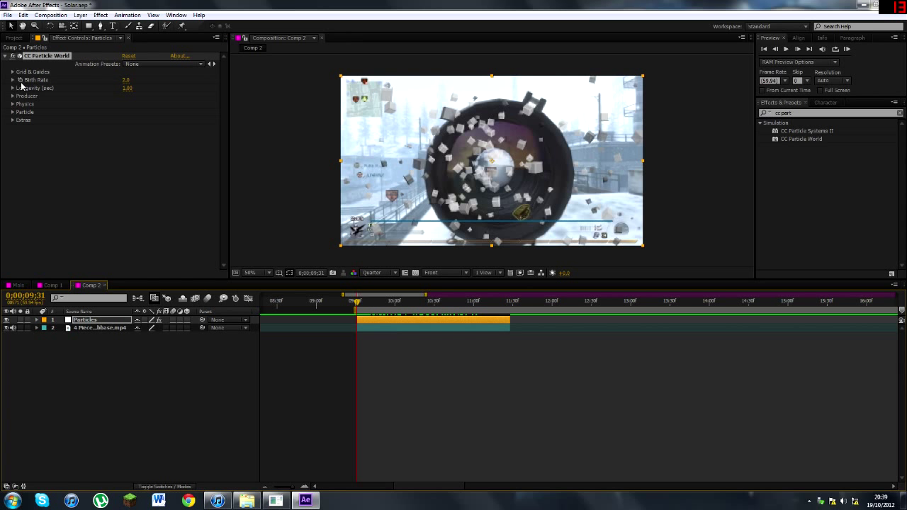
pyautogui.click(362, 319)
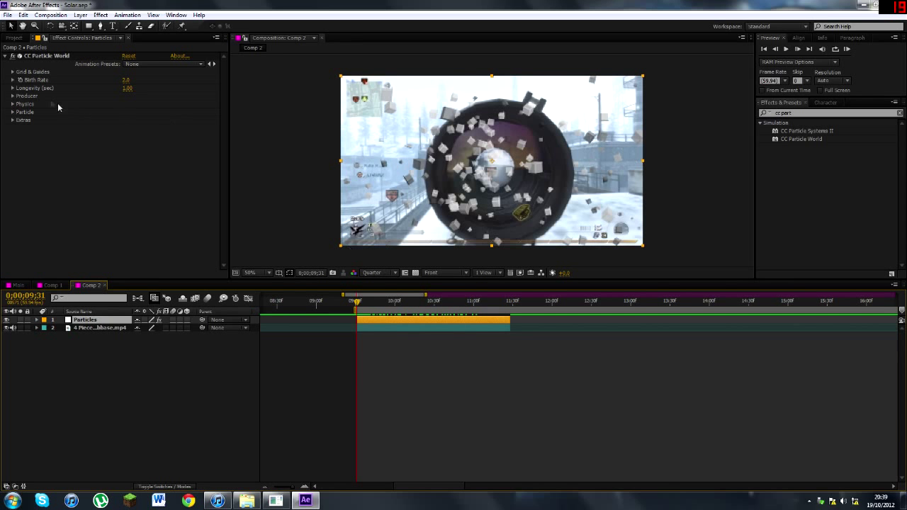
# Step: Keyframe Birth Rate at 2.0 on 9;31 and 0.0 on 9;45
pyautogui.click(21, 81)
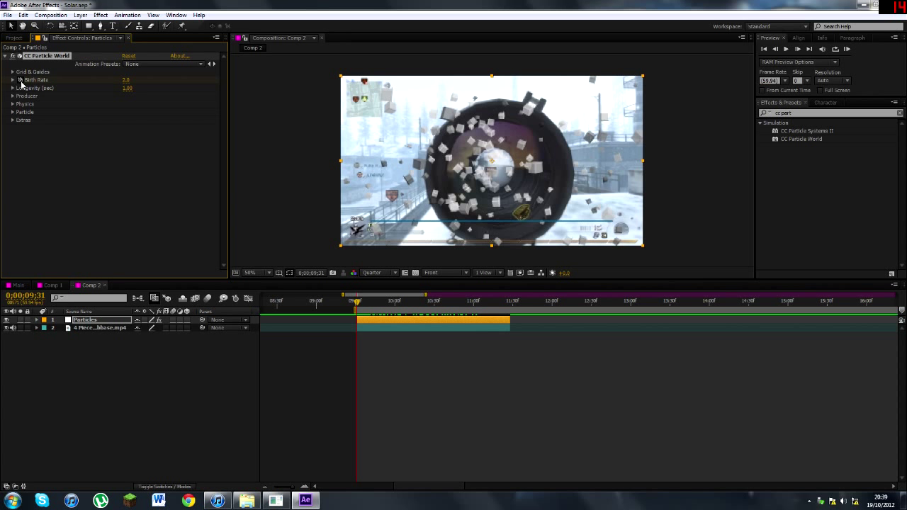
pyautogui.moveTo(357, 302); pyautogui.dragTo(374, 304)
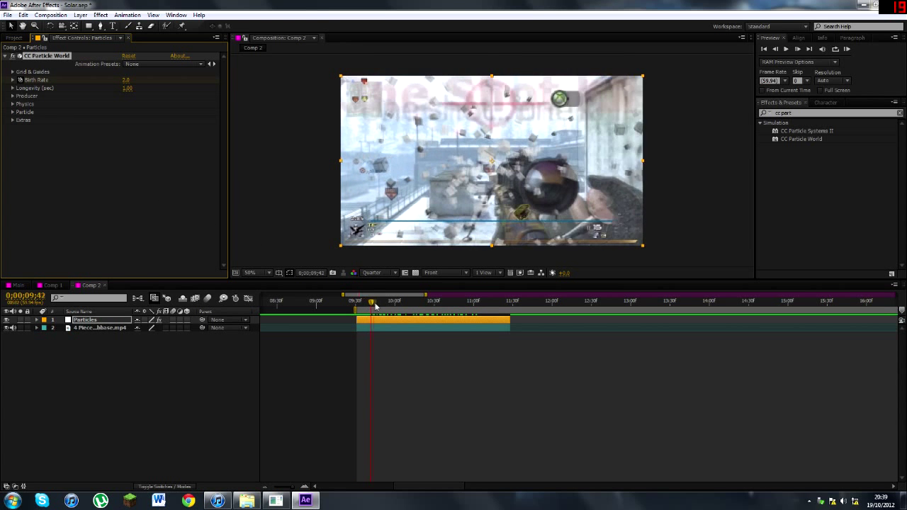
pyautogui.click(125, 80)
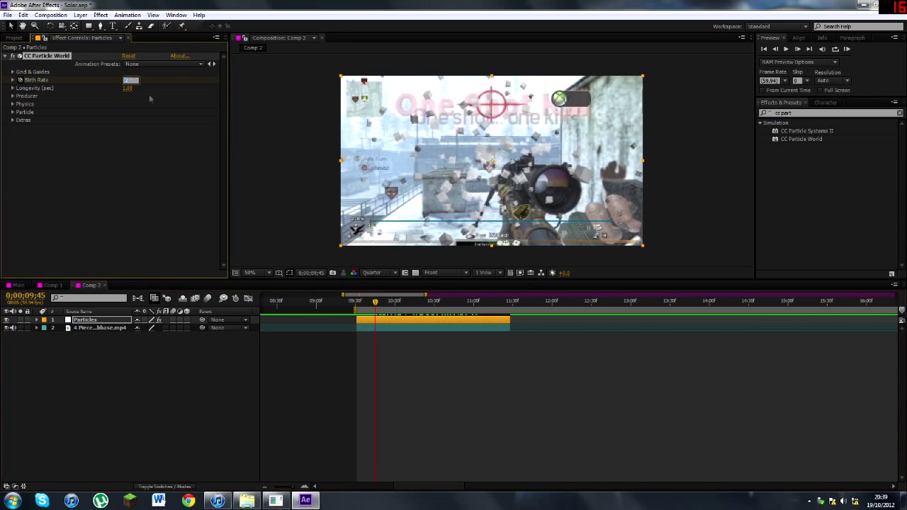
pyautogui.write('0')
pyautogui.press('Return')
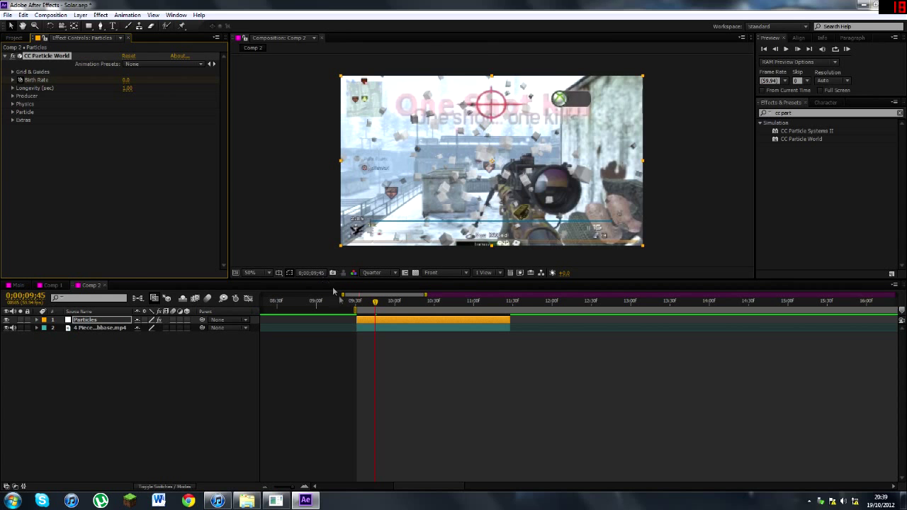
# Step: Reveal the Birth Rate keyframes and scrub forward to confirm emission stops
pyautogui.press('u')
pyautogui.click(358, 303)
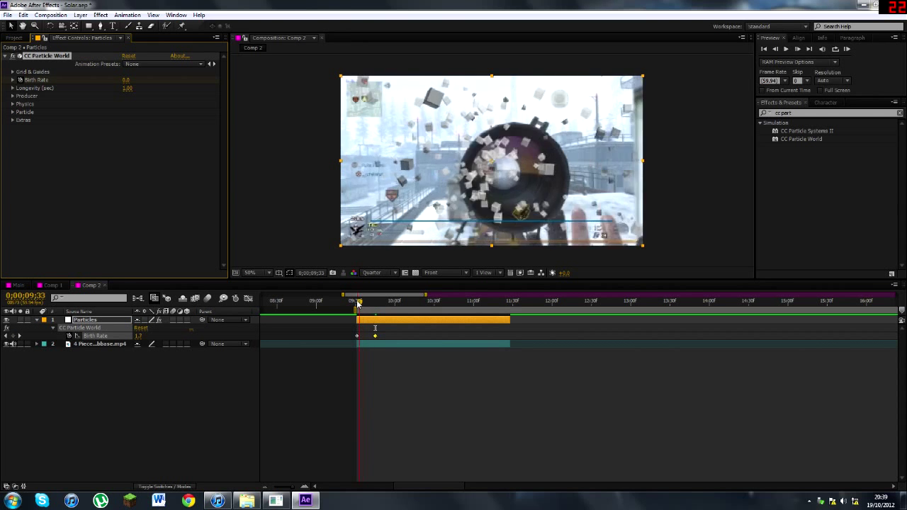
pyautogui.moveTo(357, 303); pyautogui.dragTo(435, 311)
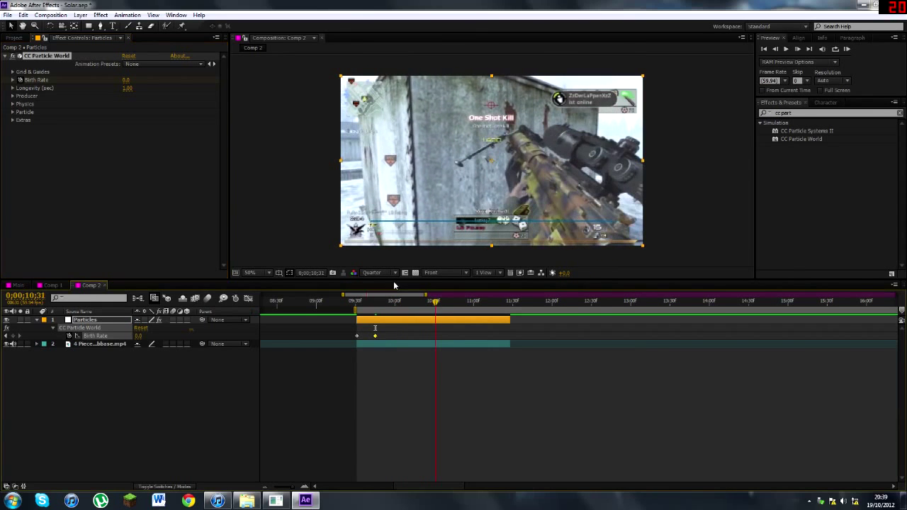
# Step: Set particle Longevity to 0.50 seconds and scrub through the shortened burst
pyautogui.click(128, 88)
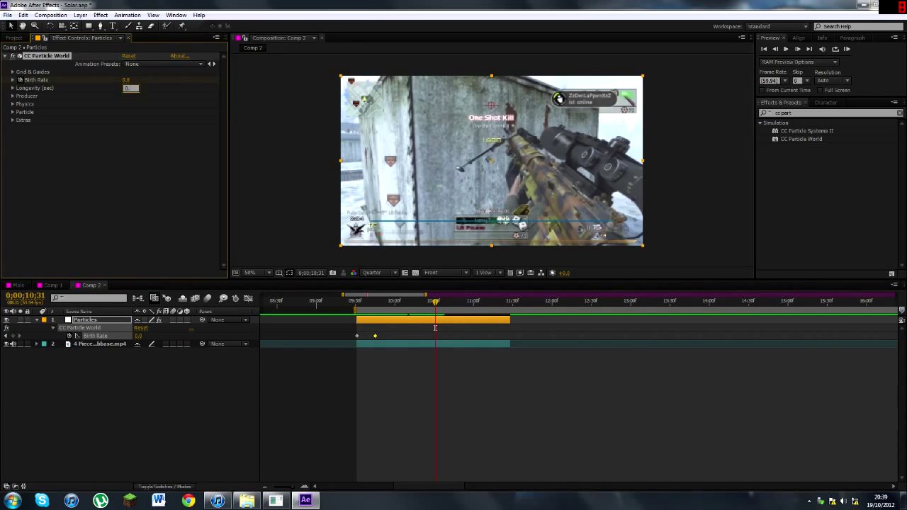
pyautogui.press('Return')
pyautogui.click(369, 303)
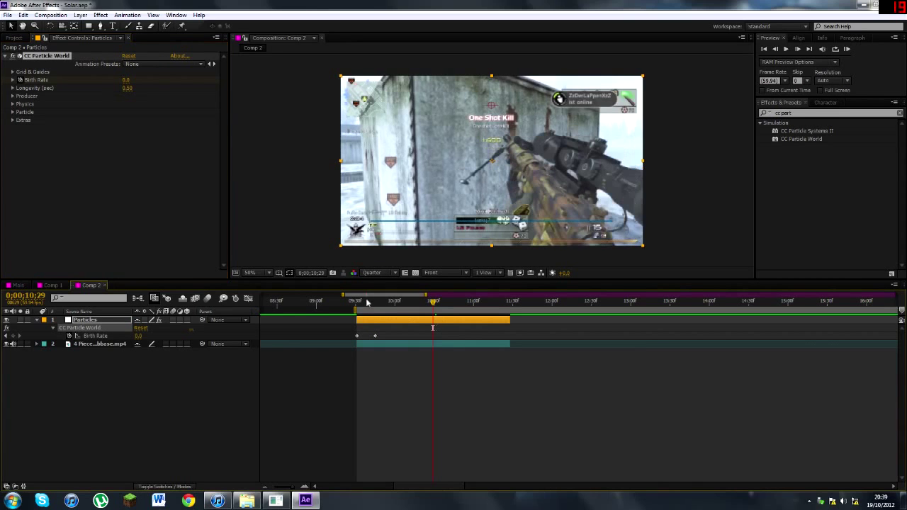
pyautogui.moveTo(369, 304)
pyautogui.mouseDown()
pyautogui.moveTo(404, 303)
pyautogui.moveTo(356, 301)
pyautogui.mouseUp()
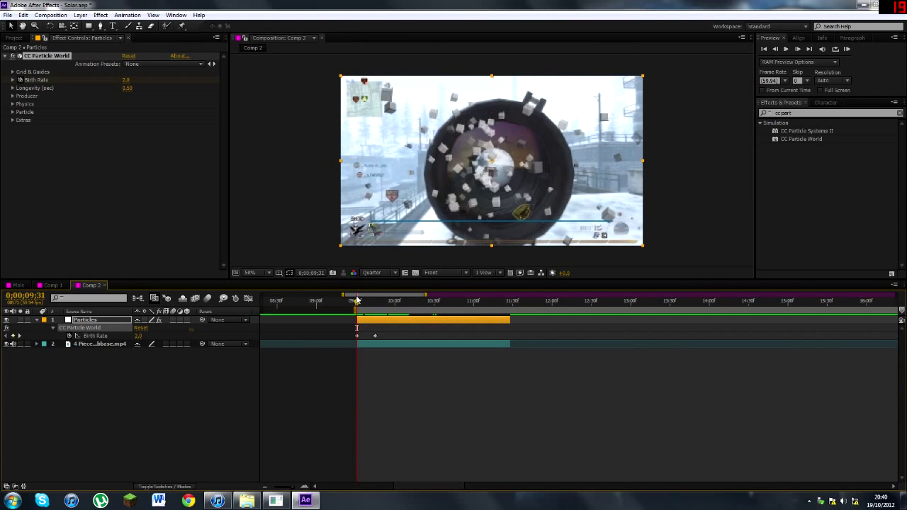
# Step: Play back the particle burst twice, then return to frame 9;31
pyautogui.press('space')
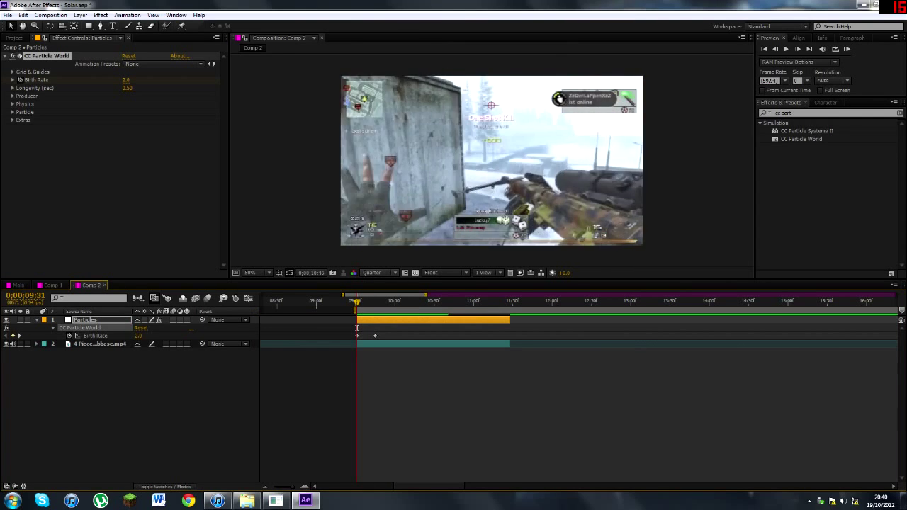
pyautogui.press('space')
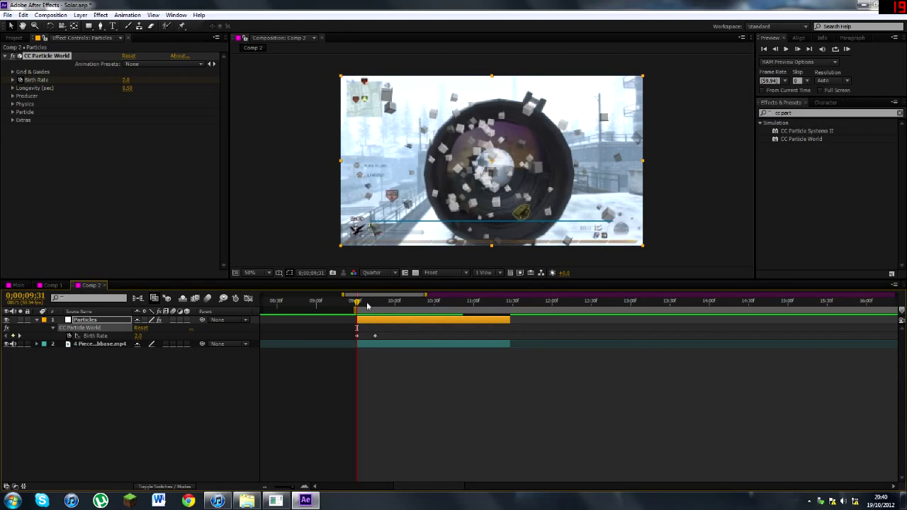
pyautogui.click(359, 303)
pyautogui.press('space')
pyautogui.click(359, 303)
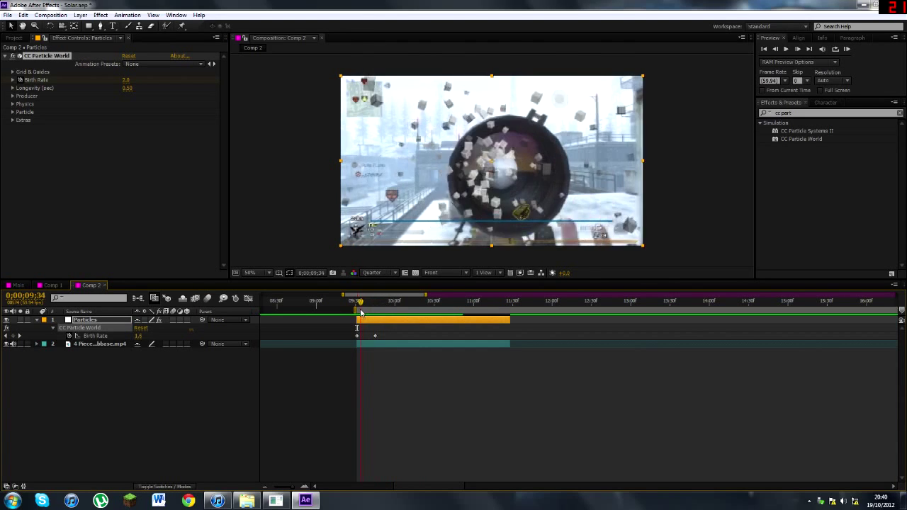
pyautogui.press('pageup')
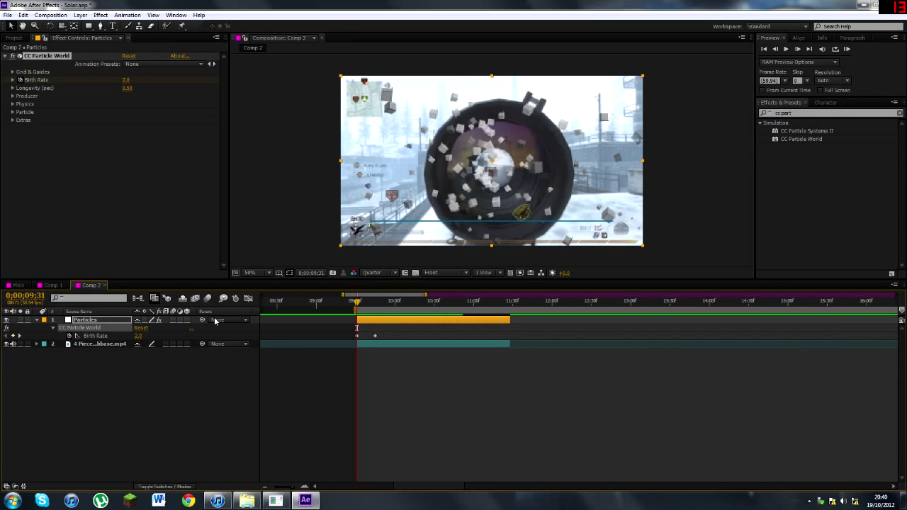
# Step: Keyframe the Particles layer's Scale at 0% on 9;31 with the S shortcut
pyautogui.press('s')
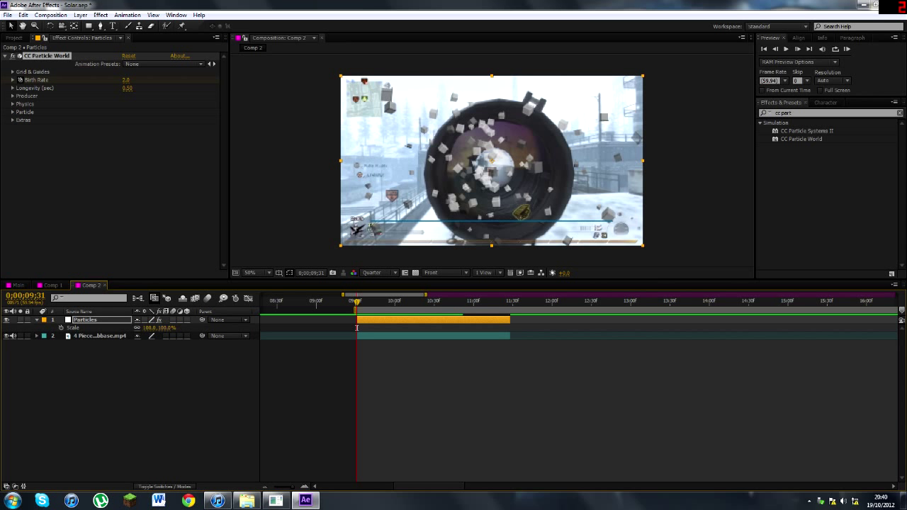
pyautogui.click(170, 328)
pyautogui.write('0')
pyautogui.press('Return')
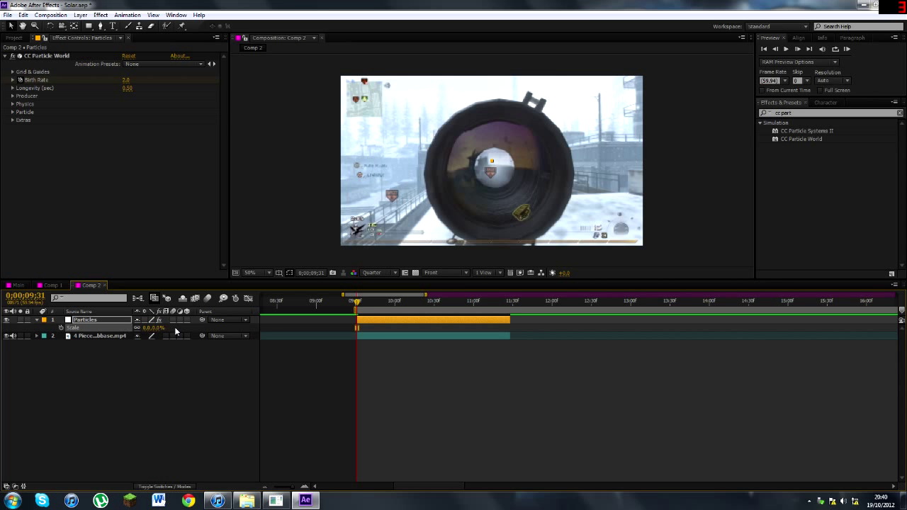
# Step: Show all the layer's animated properties and check the 9;45 Birth Rate keyframe
pyautogui.click(62, 328)
pyautogui.press('u')
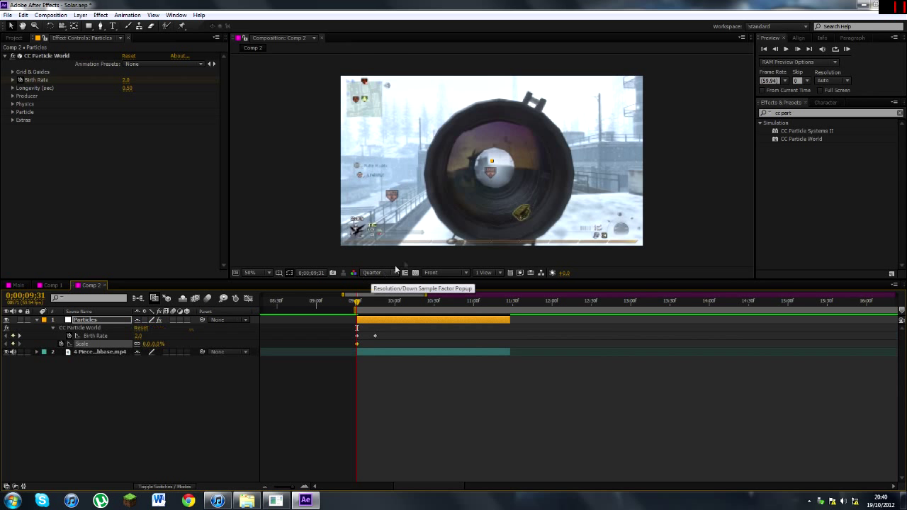
pyautogui.click(375, 303)
pyautogui.click(376, 335)
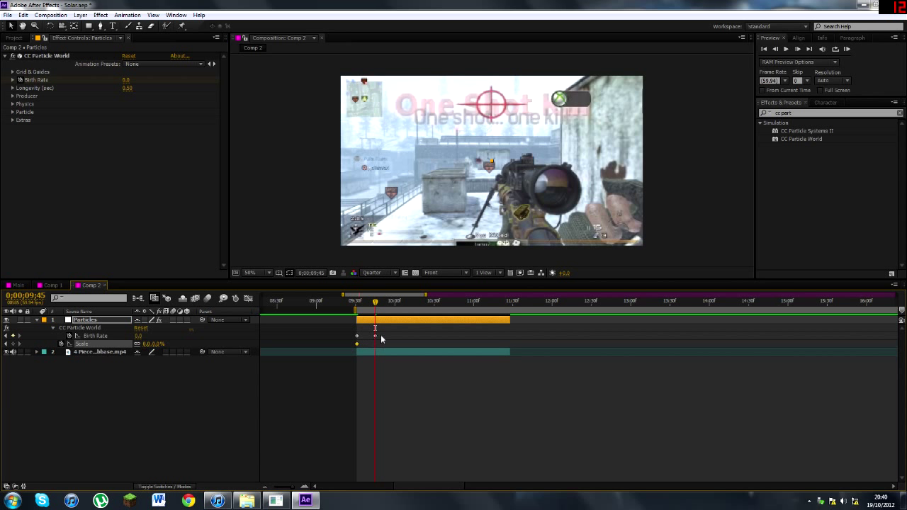